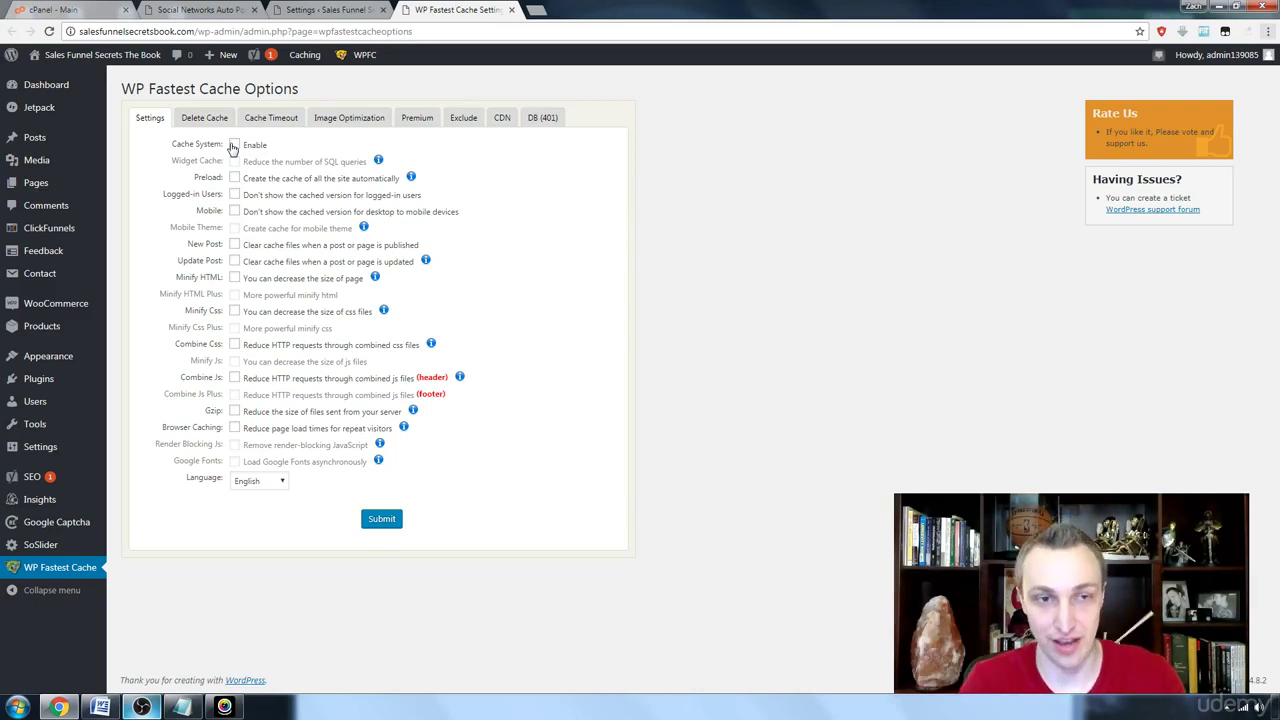
Step: Enable Cache System, Preload, Logged-in Users and Mobile in WP Fastest Cache
left_click(233, 145)
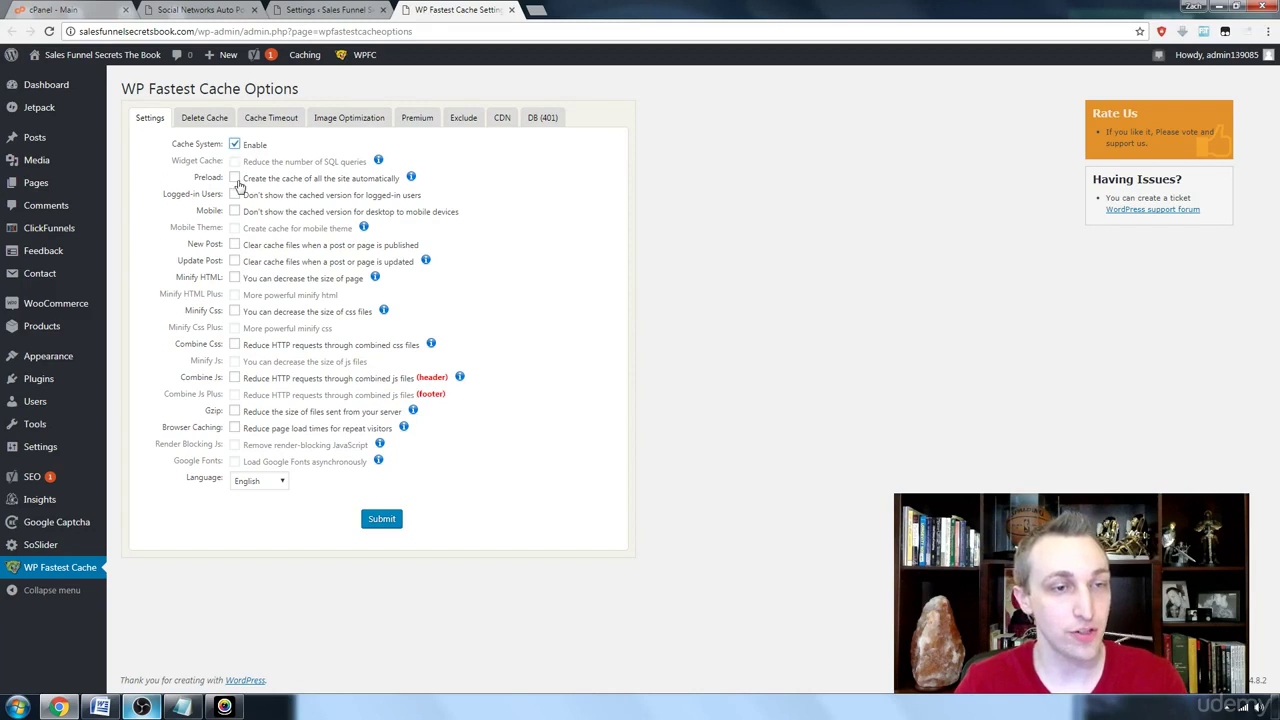
left_click(234, 177)
left_click(235, 195)
left_click(235, 211)
Step: Preload Homepage, Posts, Pages and Attachments at 2 pages per minute
left_click(566, 313)
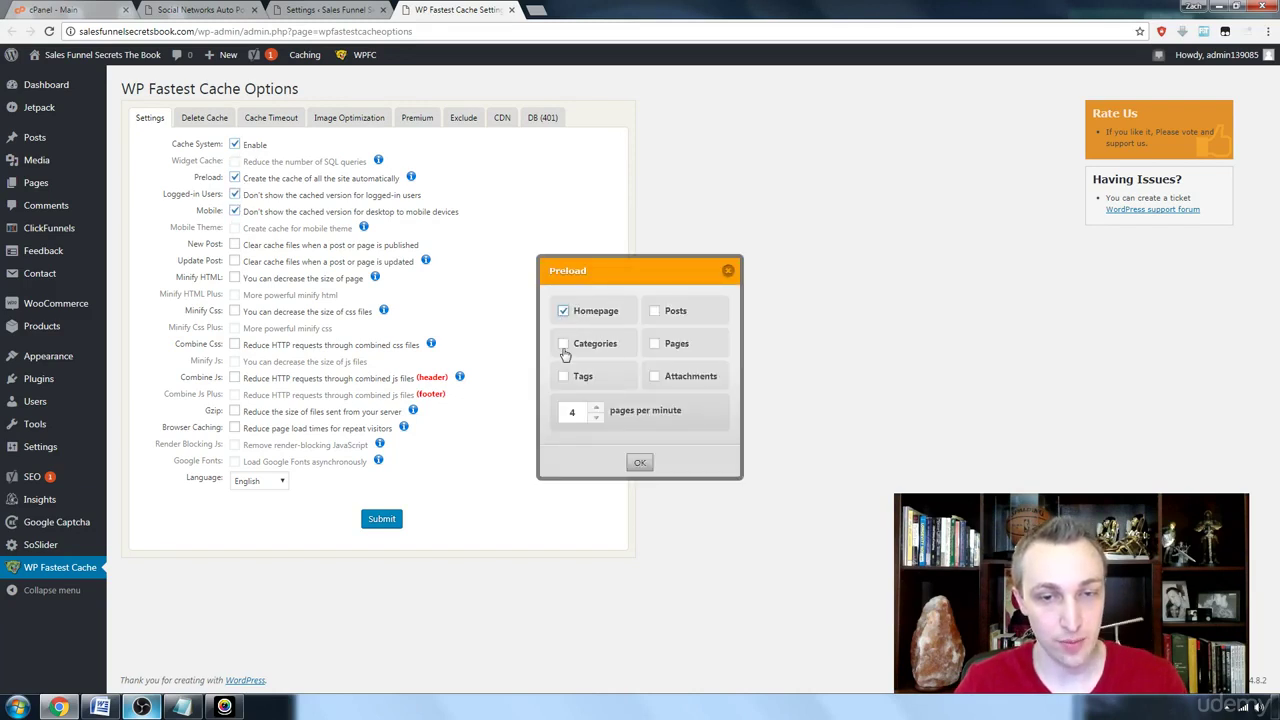
left_click(655, 312)
left_click(655, 344)
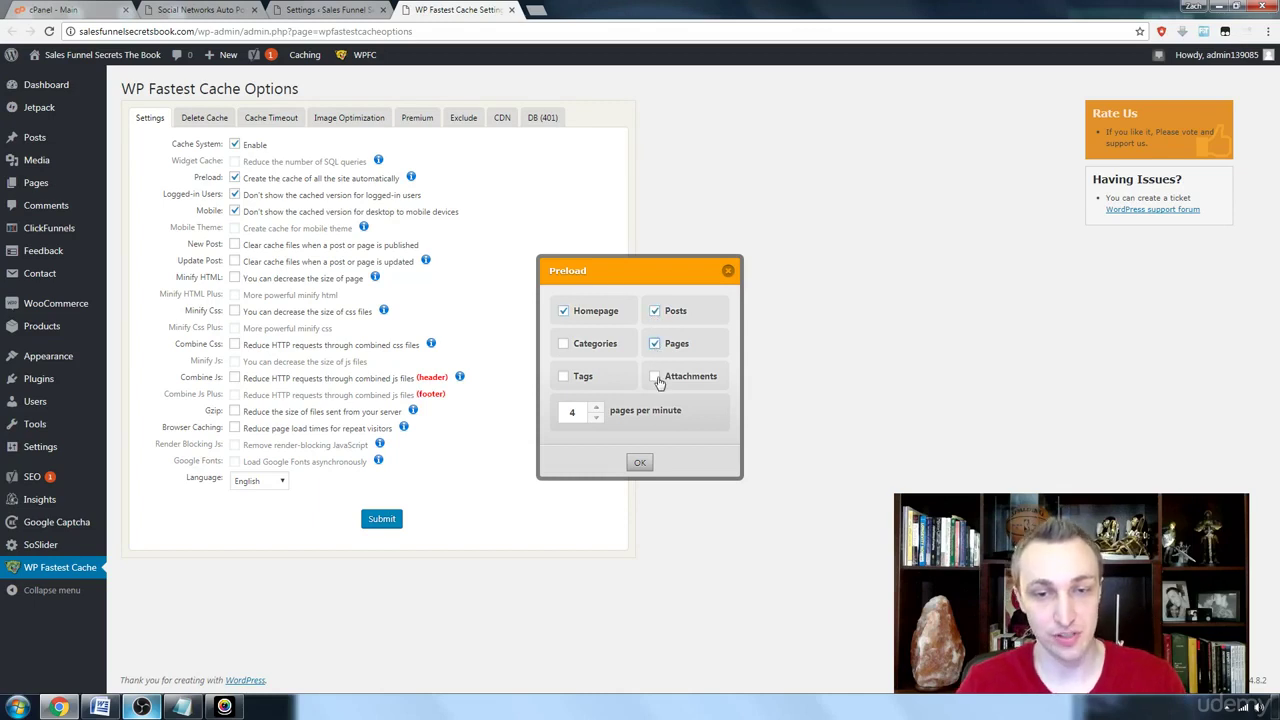
left_click(655, 377)
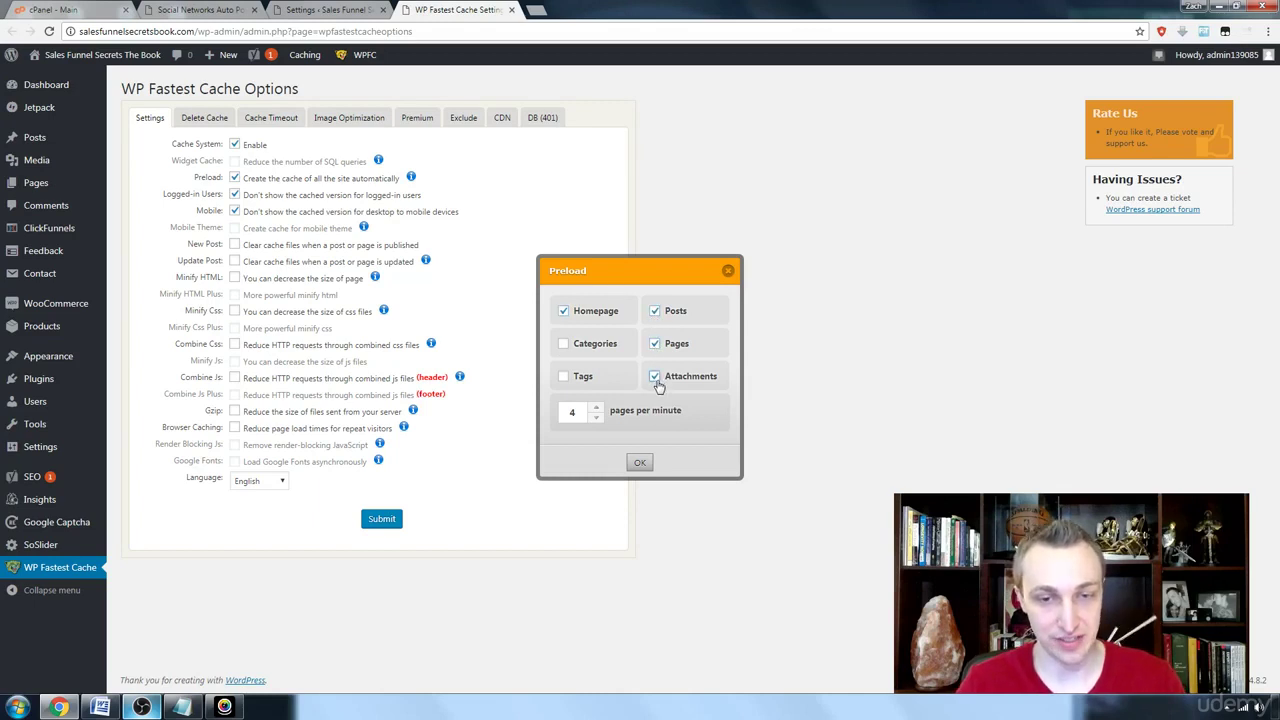
left_click(596, 417)
left_click(596, 418)
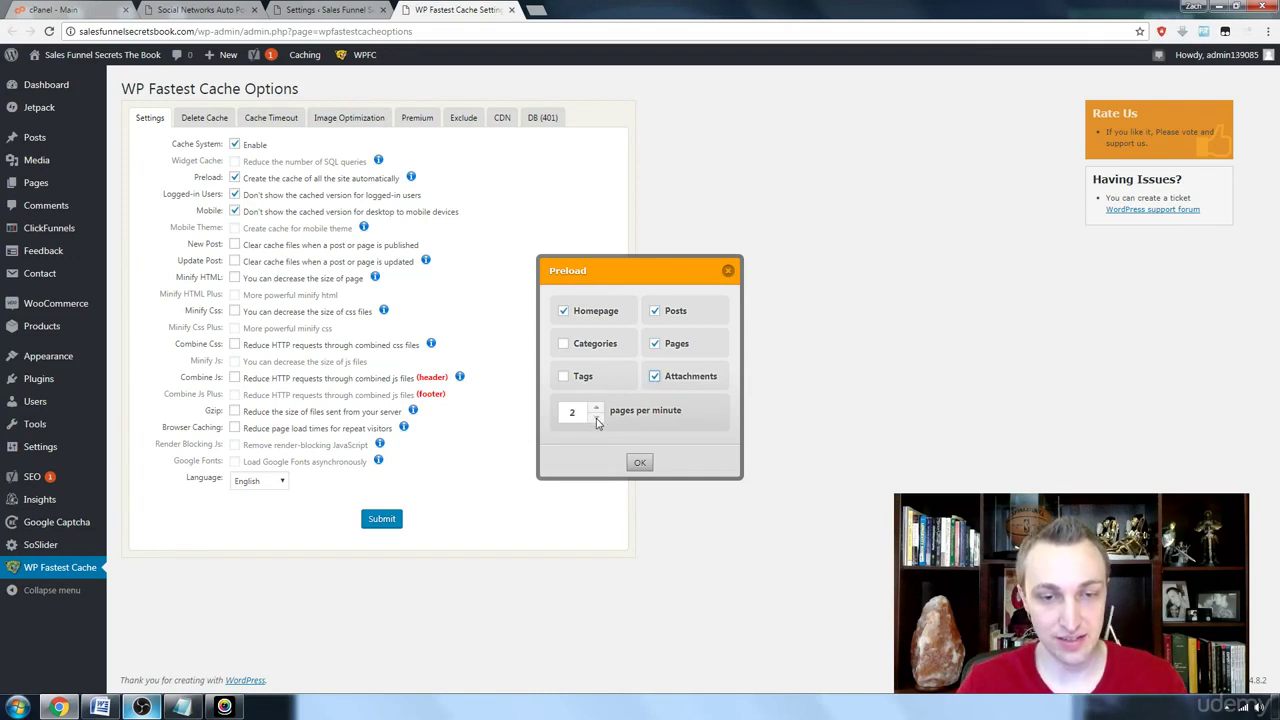
left_click(640, 464)
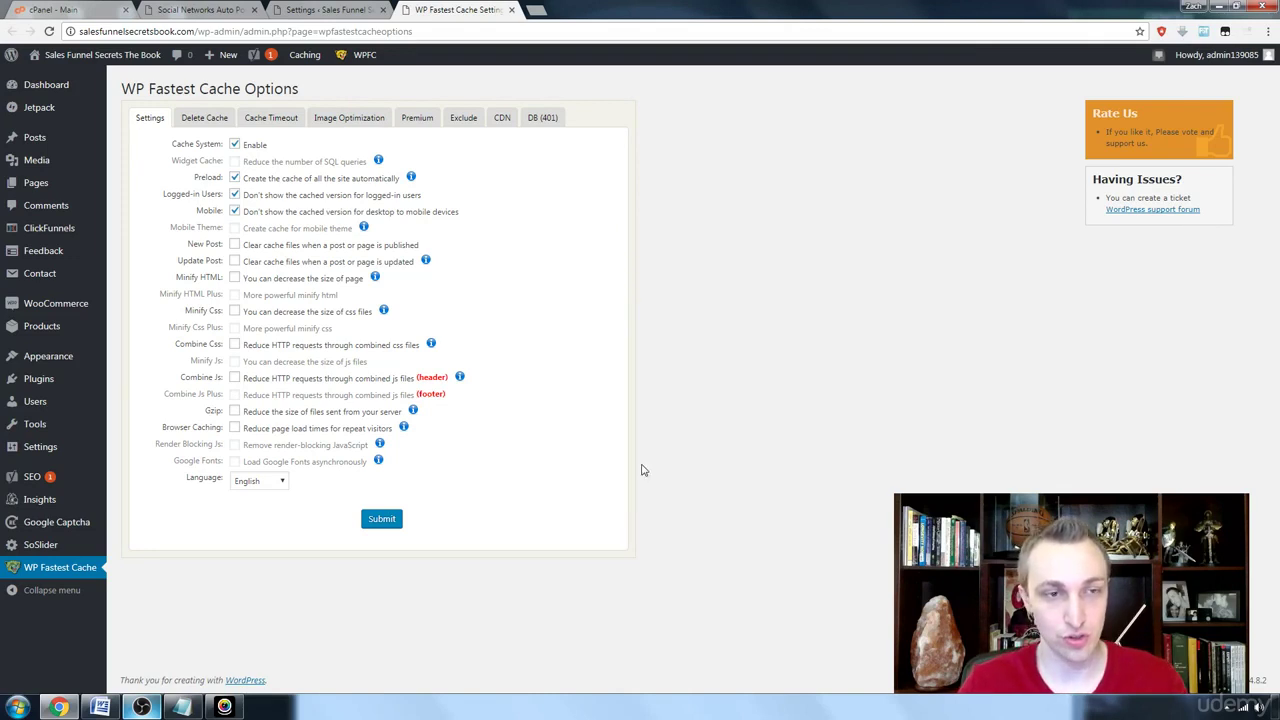
Step: Enable New Post clearing of homepage, category and tag caches, and enable Update Post clearing
left_click(235, 245)
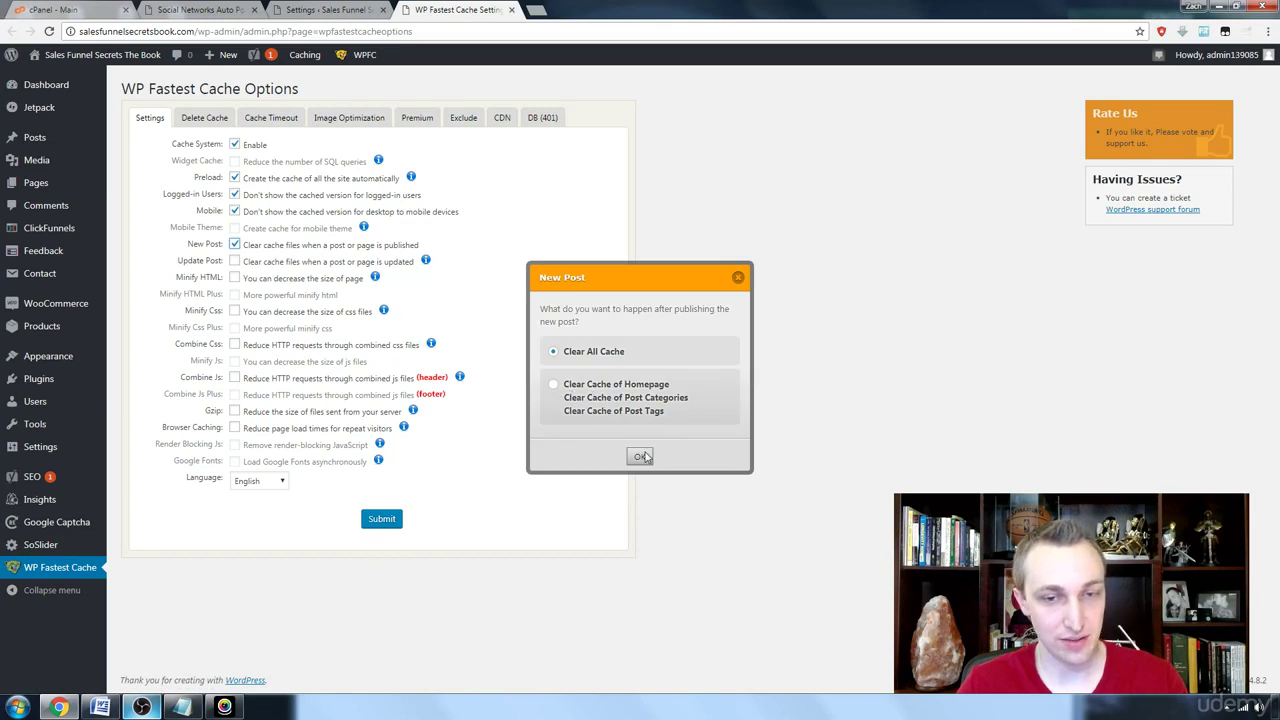
left_click(553, 384)
left_click(640, 457)
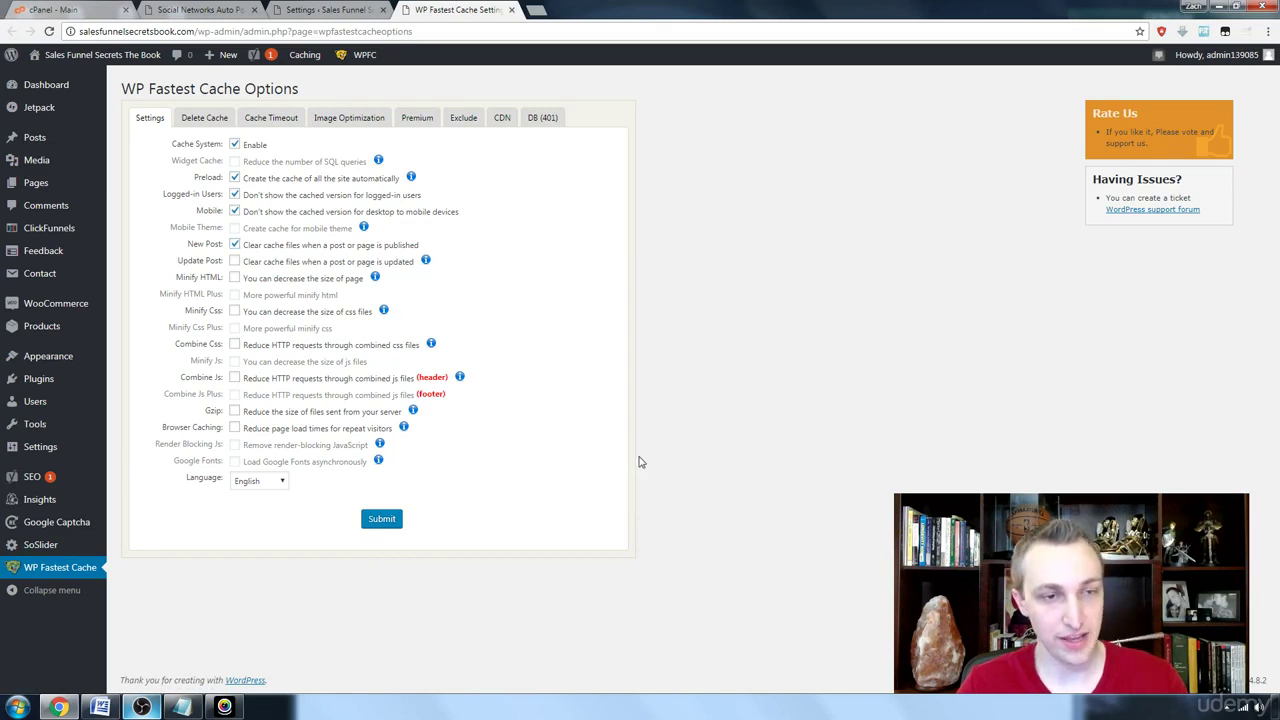
left_click(235, 262)
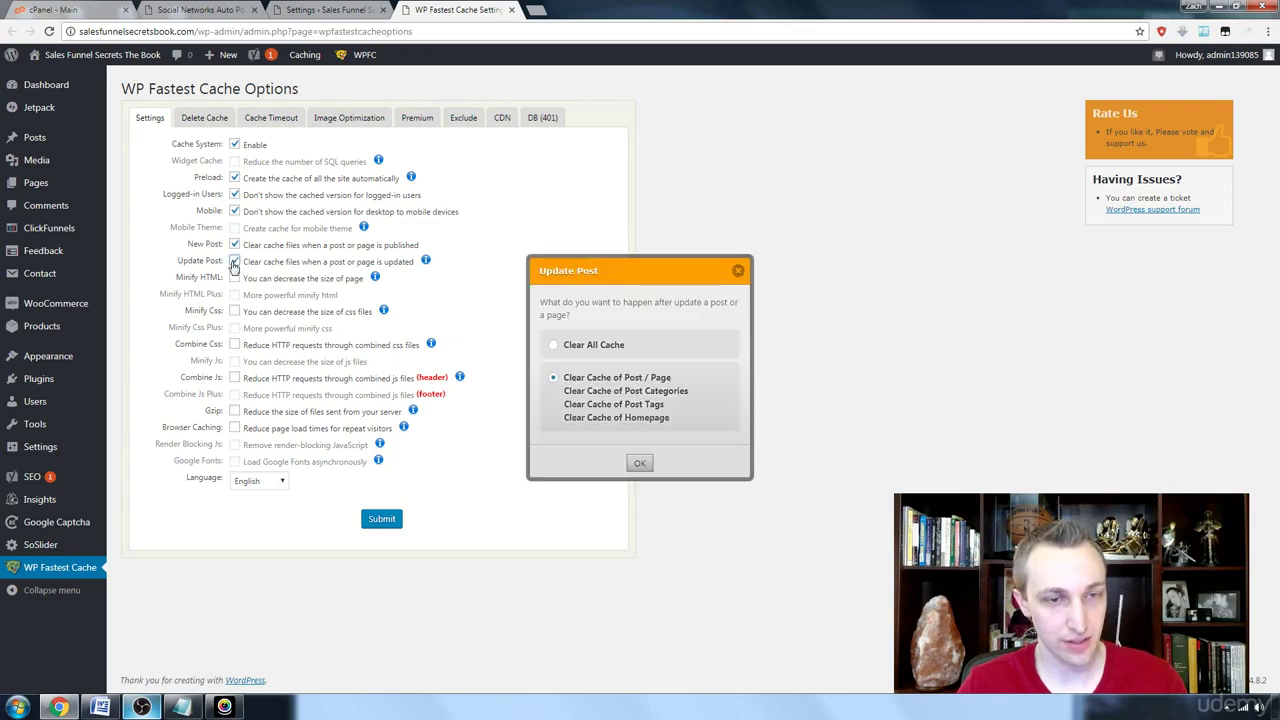
left_click(640, 463)
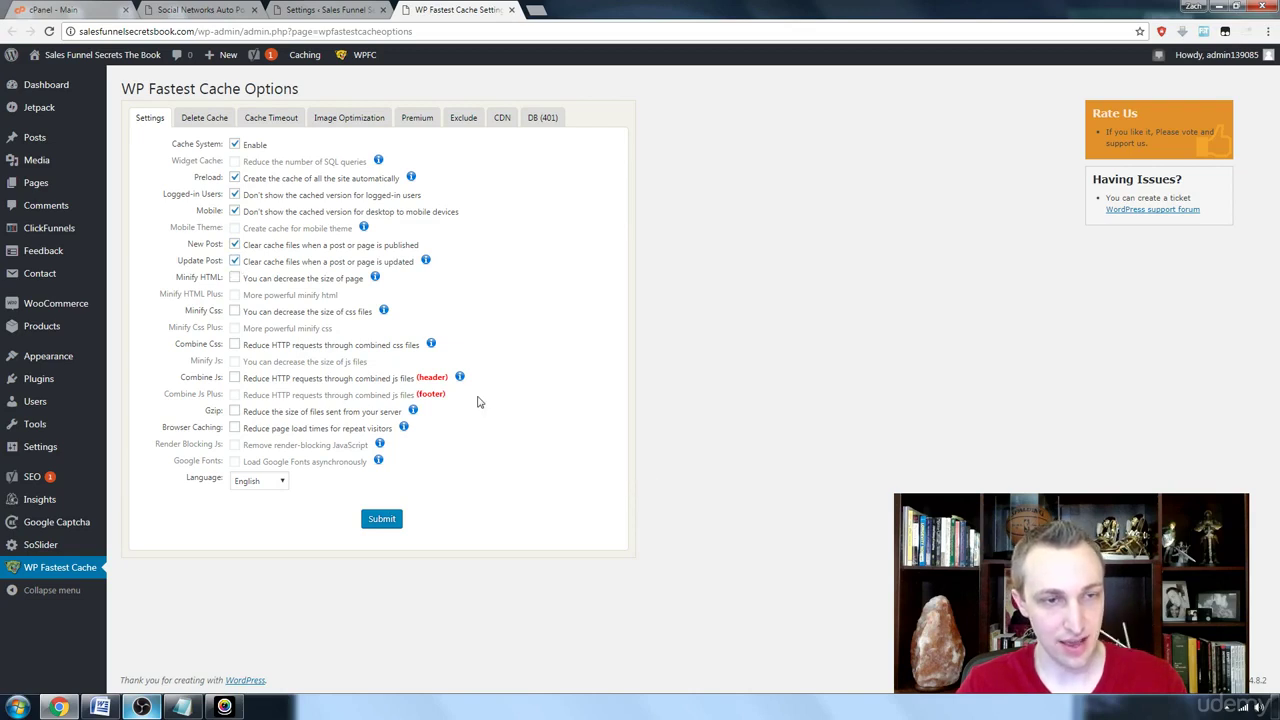
Step: Enable Minify HTML, Minify CSS, Combine CSS, Combine JS, Gzip and Browser Caching, then submit
left_click(235, 278)
left_click(236, 310)
left_click(236, 344)
left_click(235, 377)
left_click(236, 411)
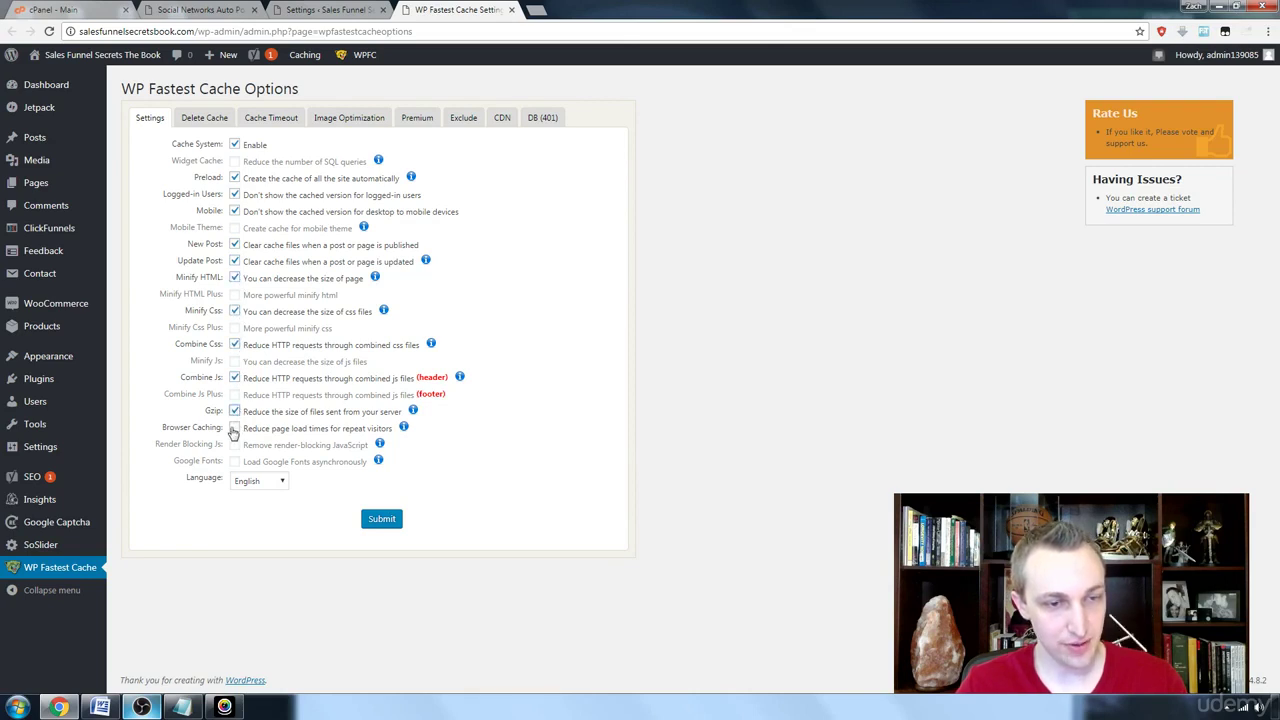
left_click(234, 428)
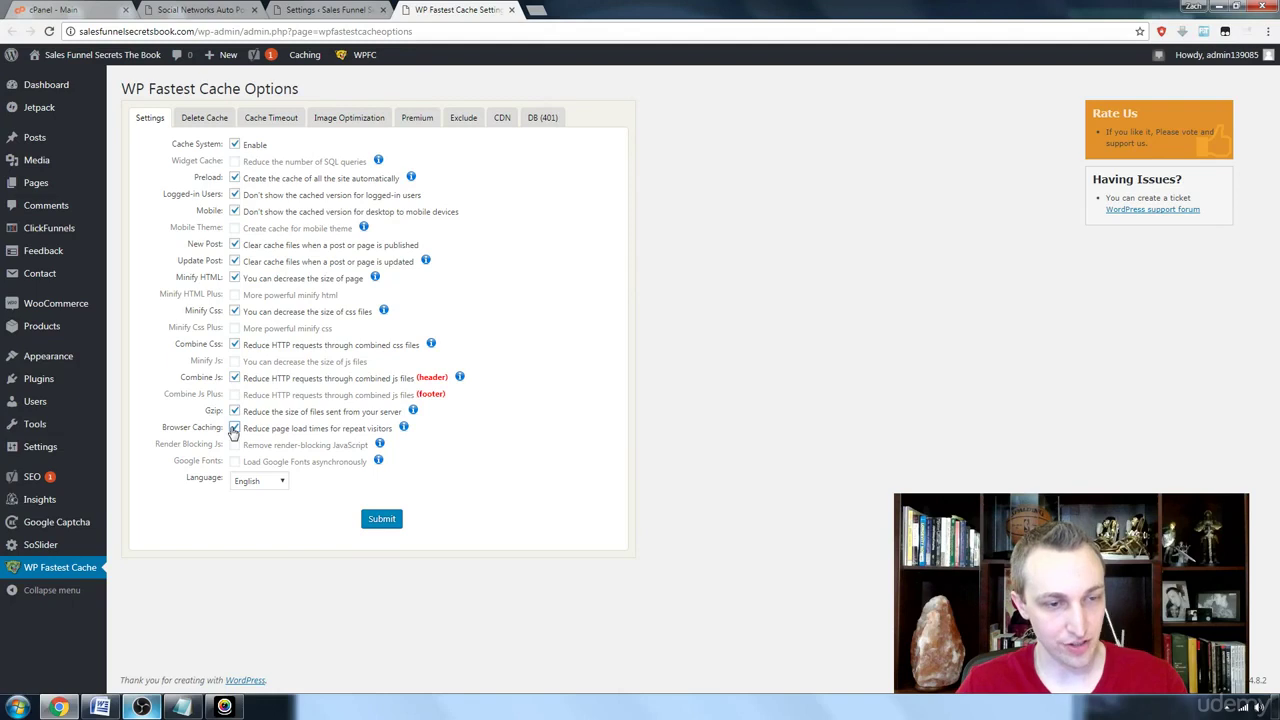
left_click(382, 519)
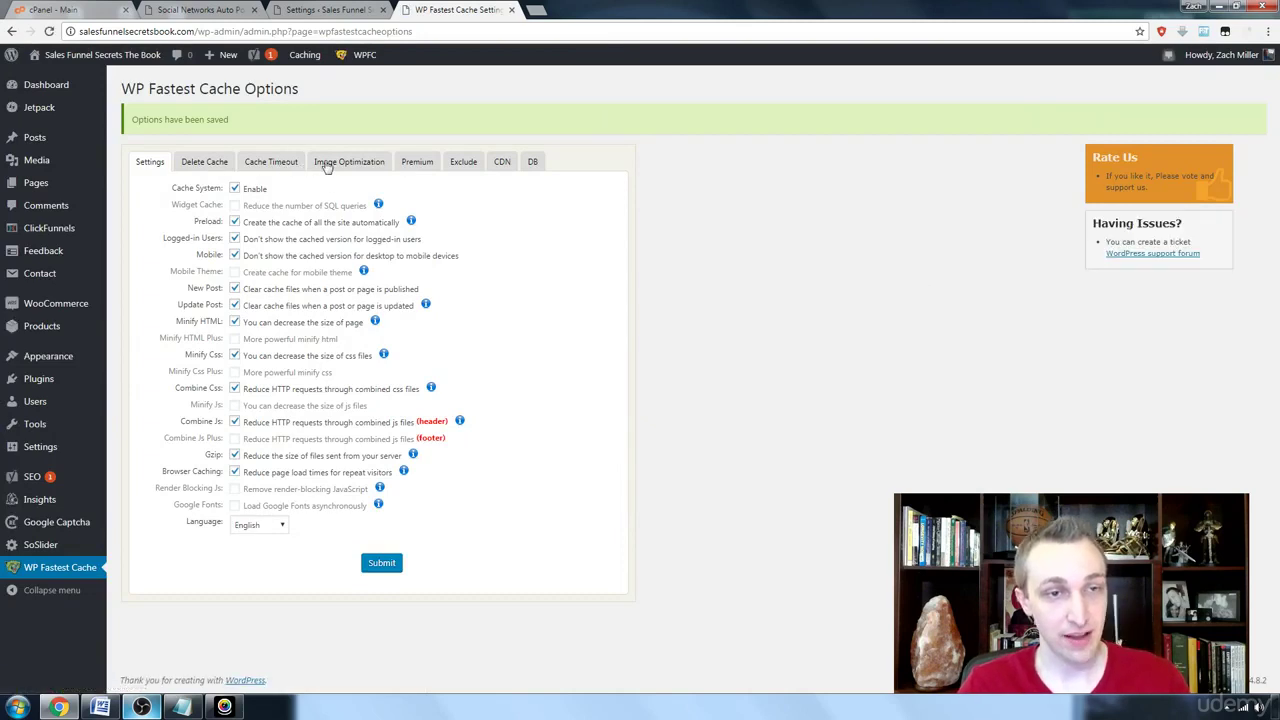
Step: Review the Delete Cache tab, then the empty Cache Timeout rules
left_click(204, 162)
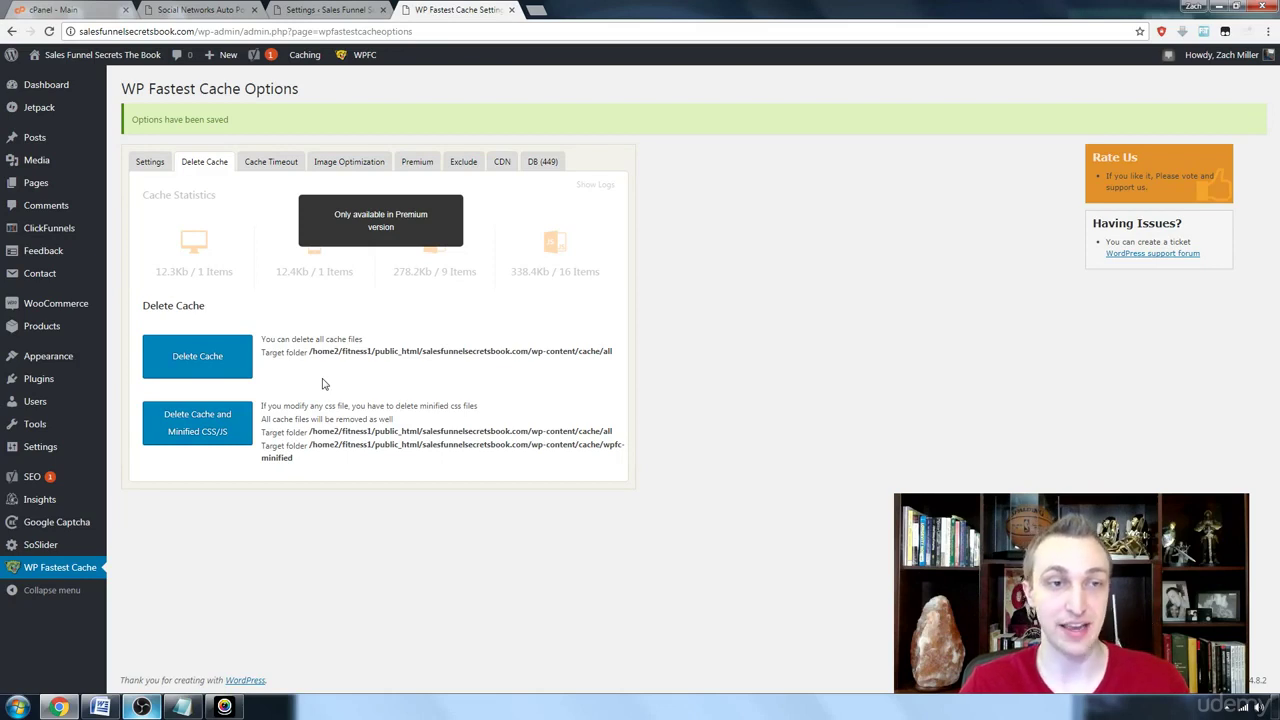
left_click(276, 164)
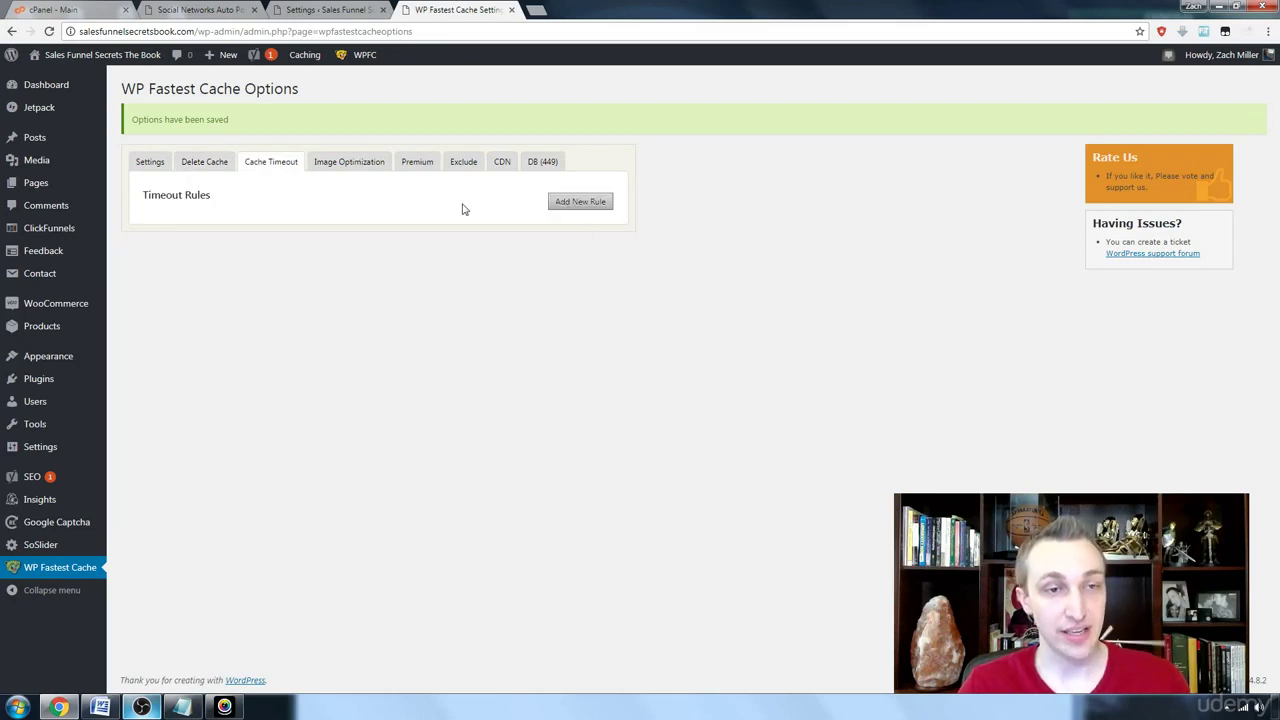
Step: View the Premium-only Image Optimization tab
left_click(344, 167)
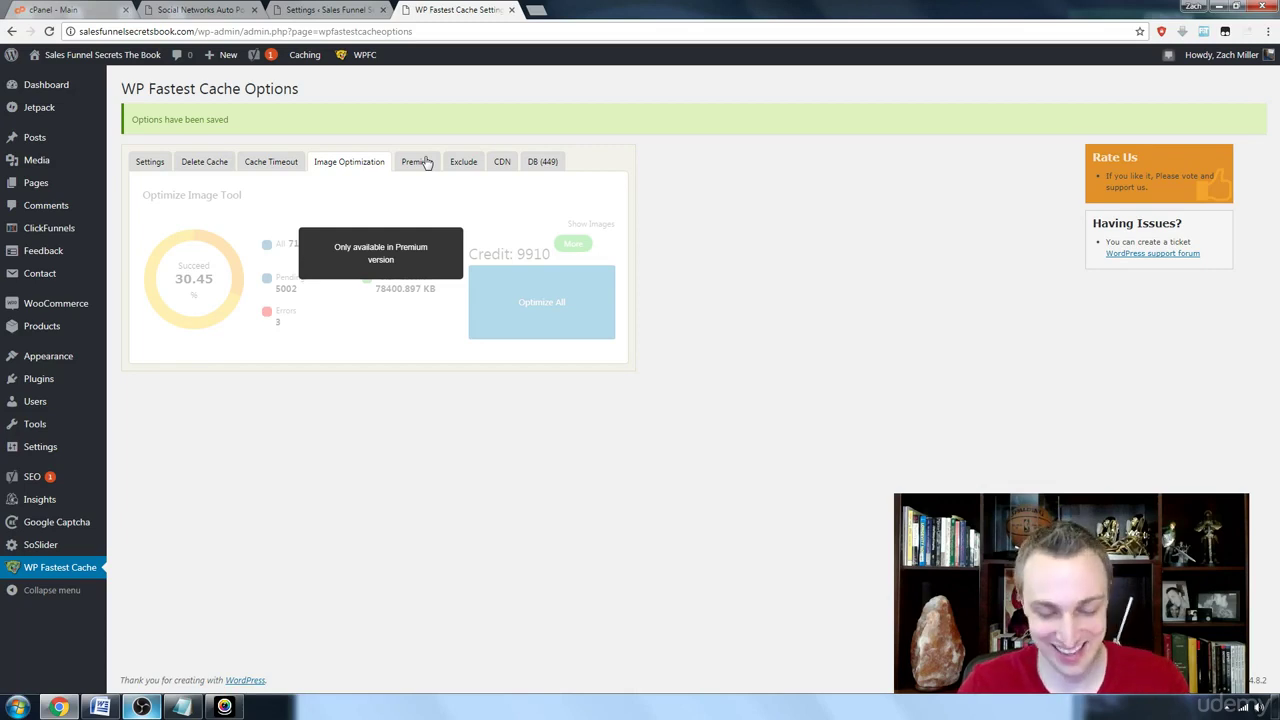
Step: View the $39.99 Premium upgrade page, then the Exclude tab's default exclusion rules
left_click(417, 162)
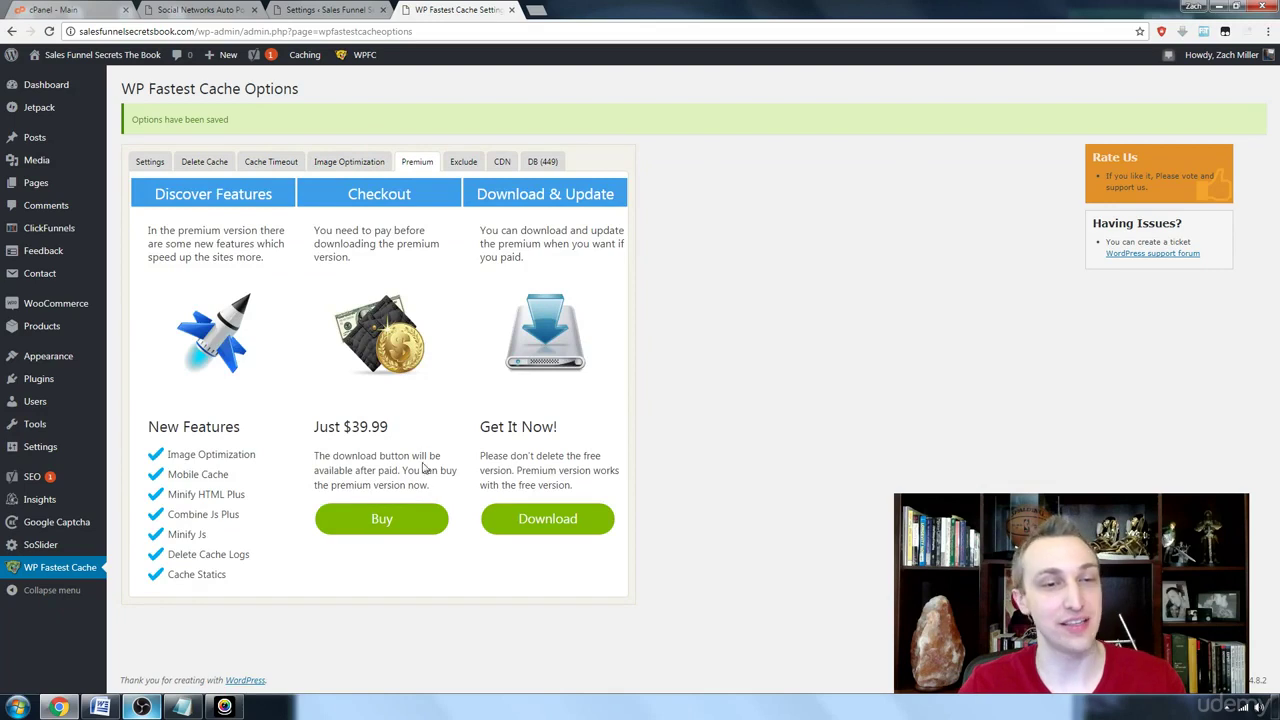
left_click(464, 162)
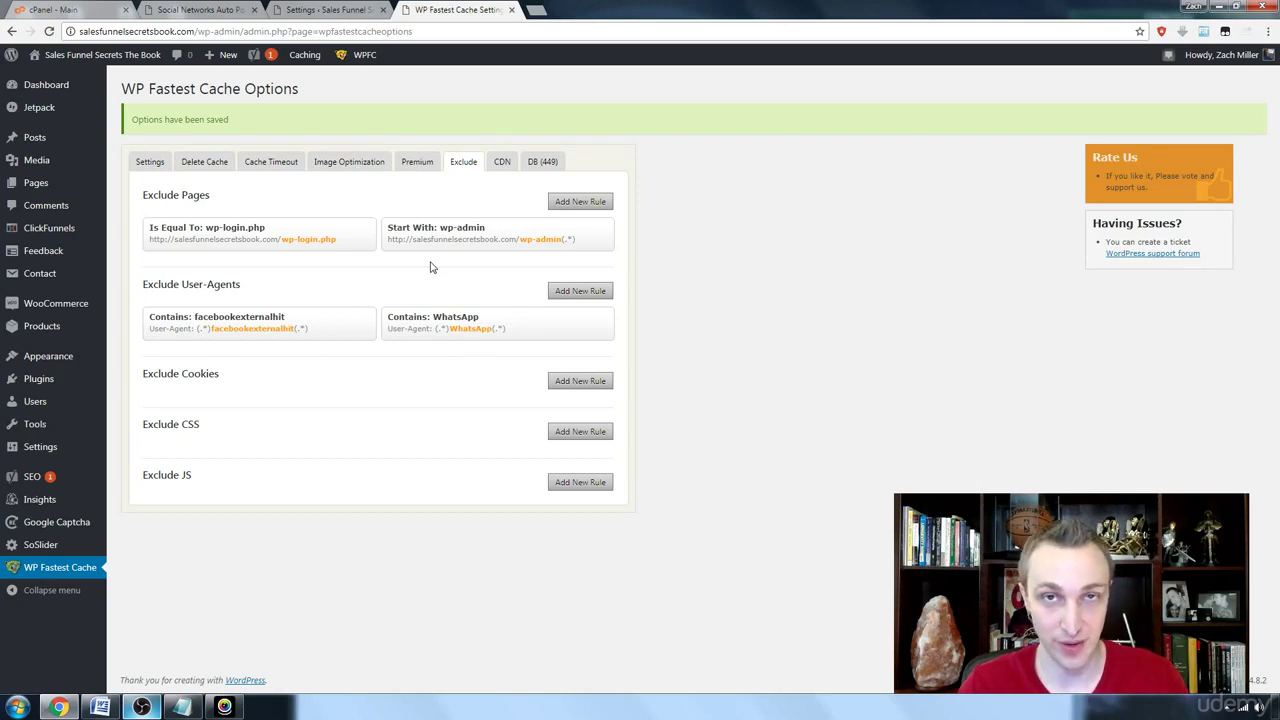
Step: View the CDN tab, then the Premium-only Database Cleanup on the DB tab
left_click(500, 164)
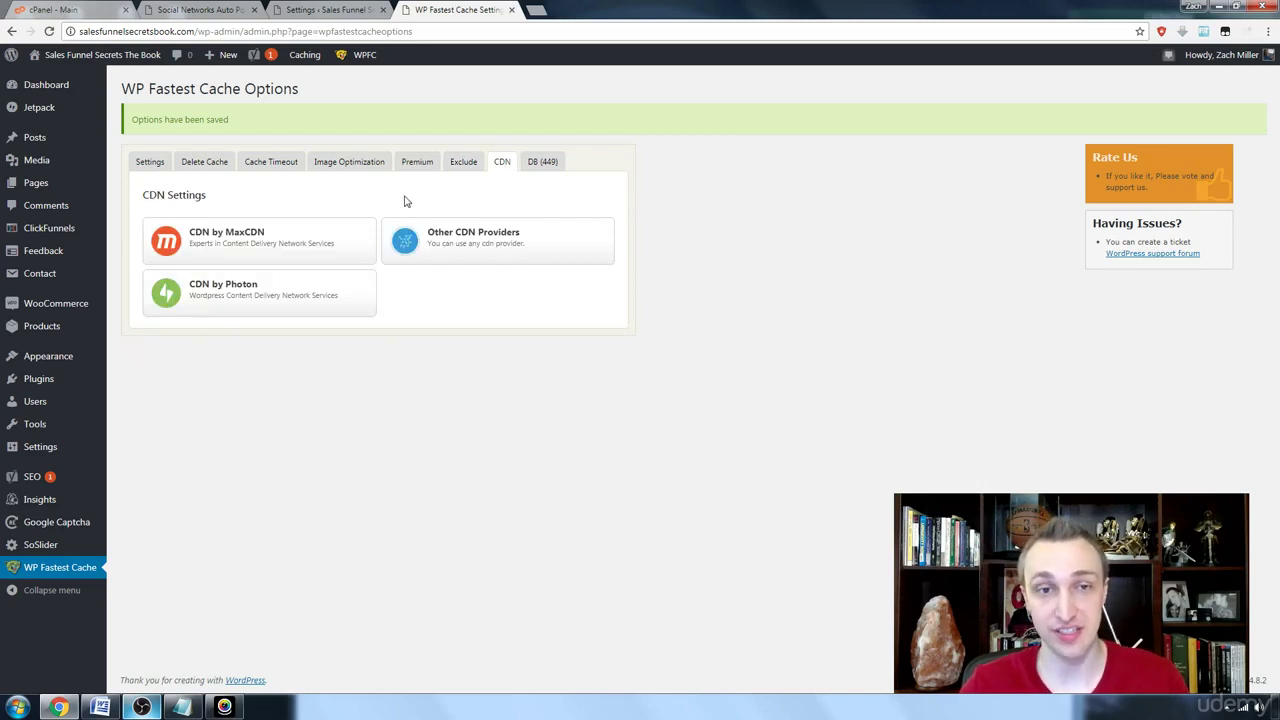
left_click(538, 168)
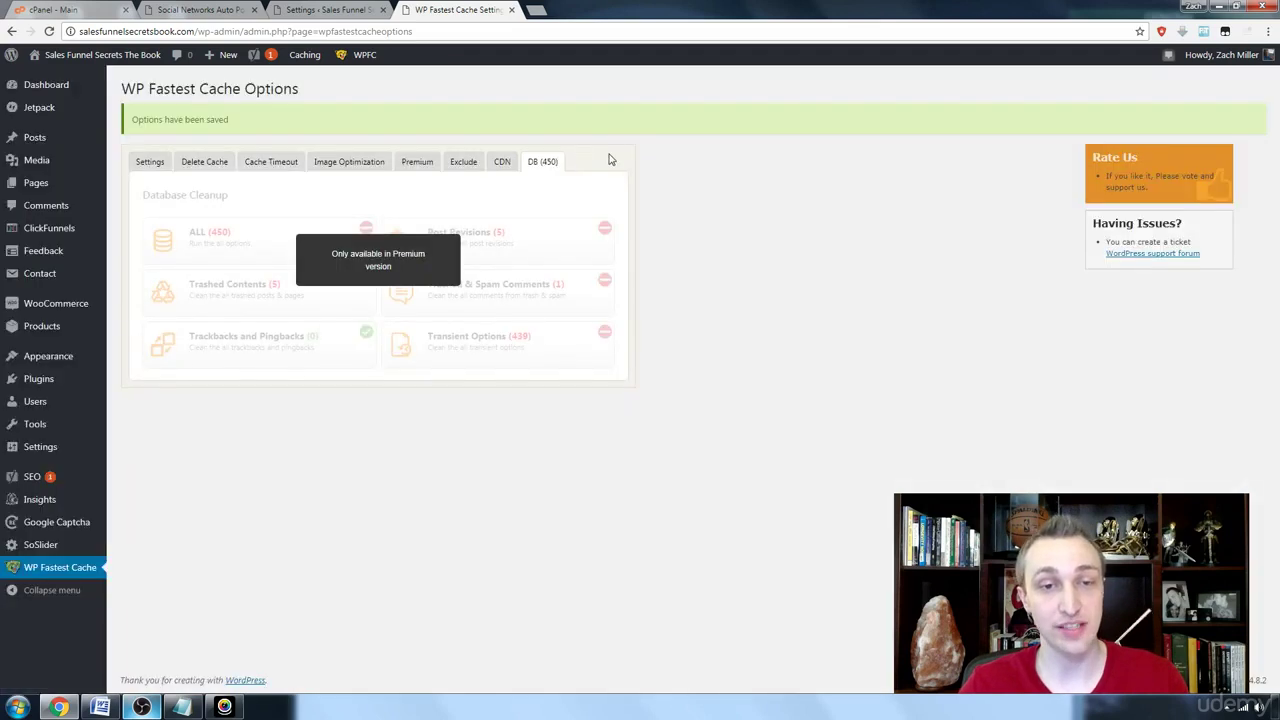